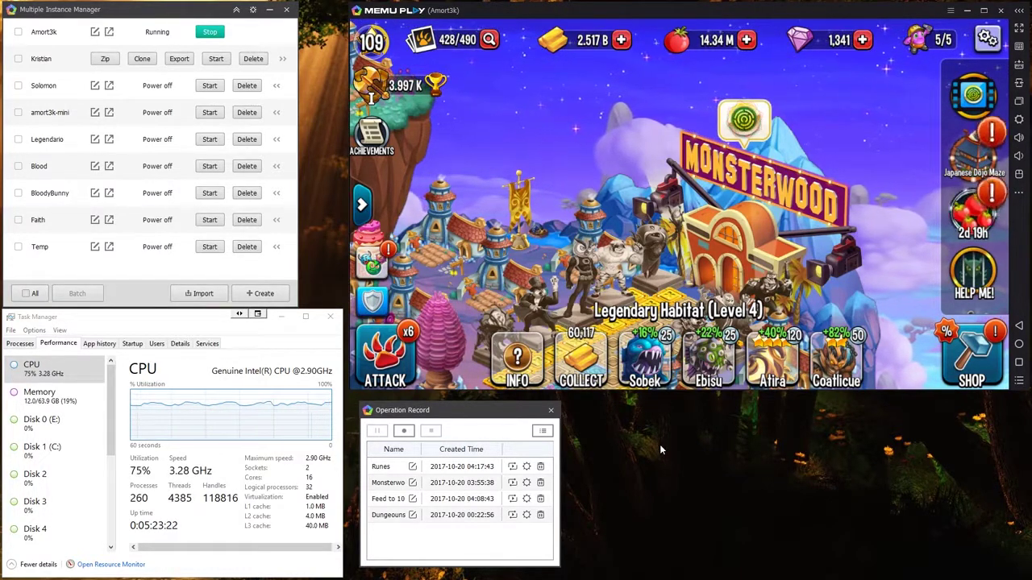
Play the Monsterwood trailer, then dismiss the Angry Birds 2 ad end card.
drag(475, 218, 611, 177)
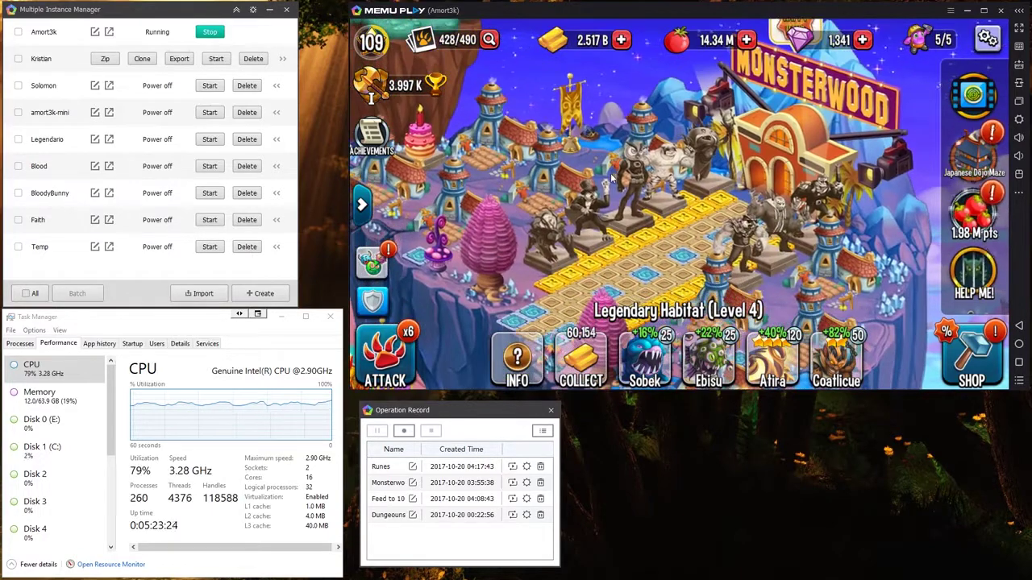
scroll(611, 224, down, 3)
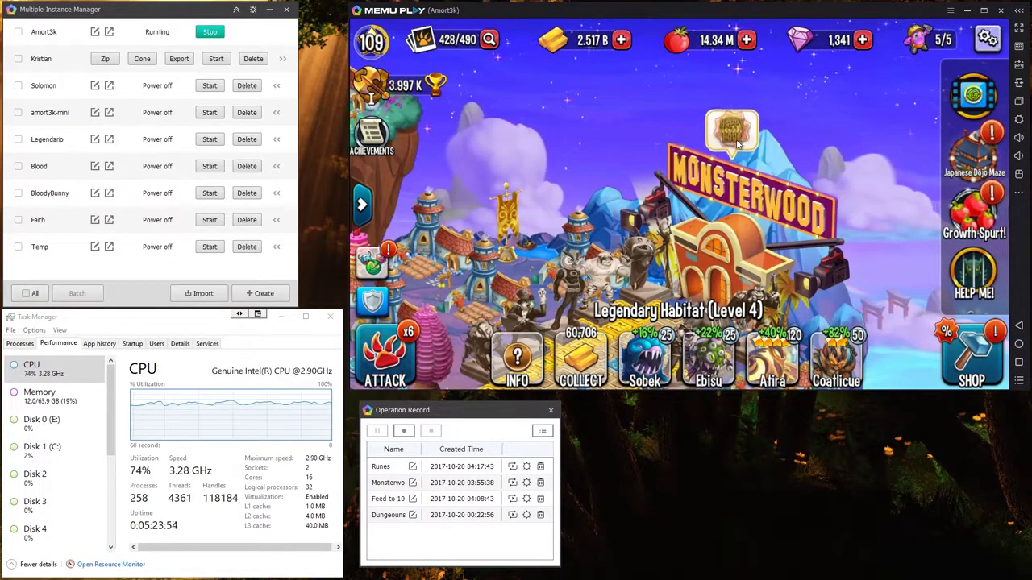
click(736, 138)
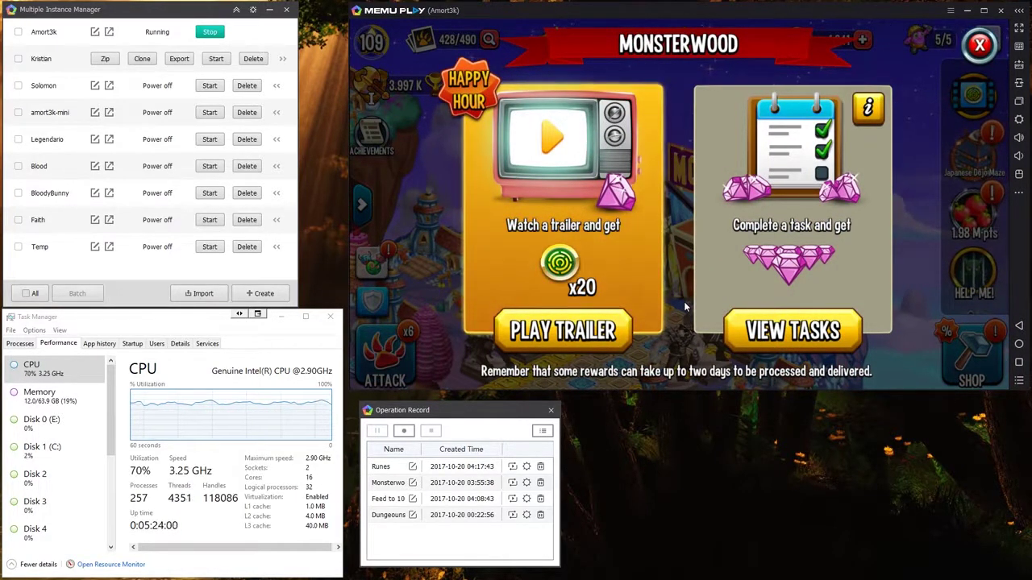
click(554, 330)
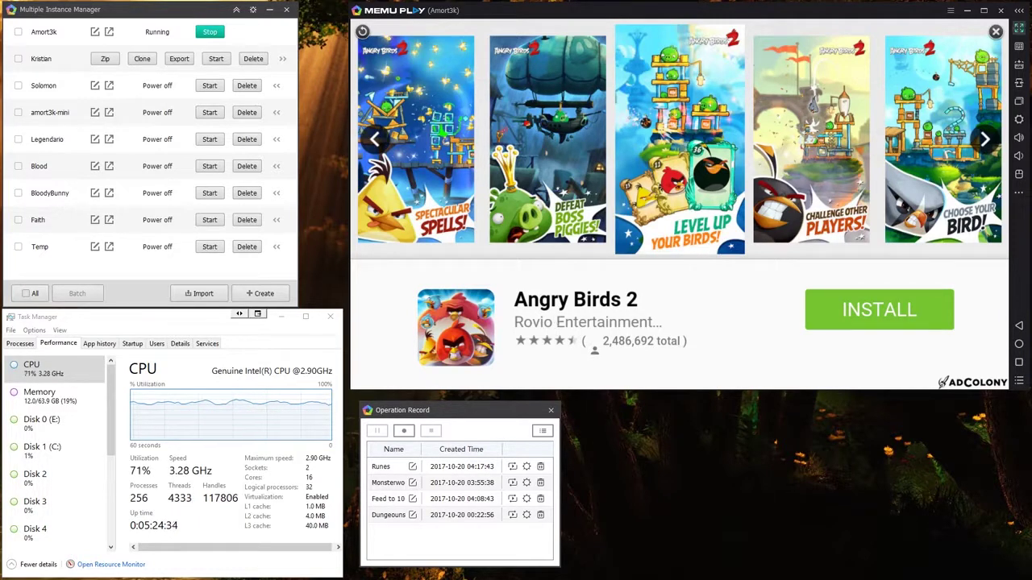
click(996, 32)
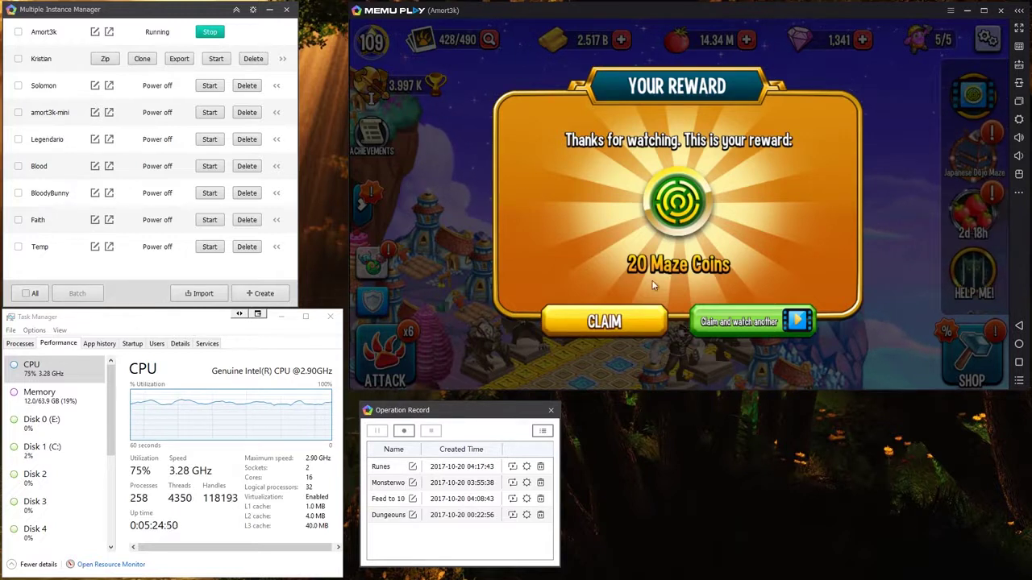
Record a macro that claims the coins, watches another trailer, exits it, and claims 20 Maze Coins.
click(405, 433)
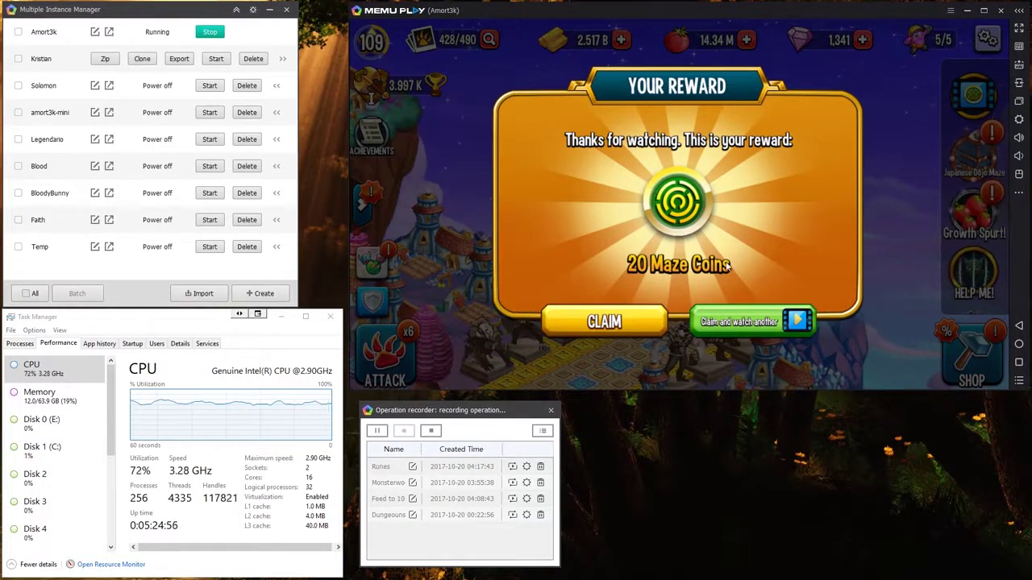
click(758, 324)
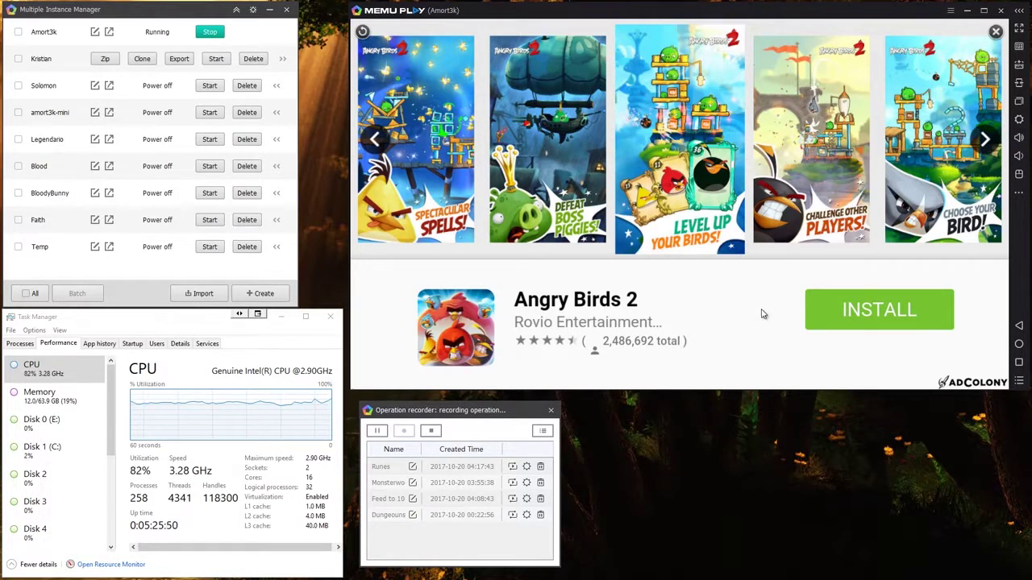
click(1021, 328)
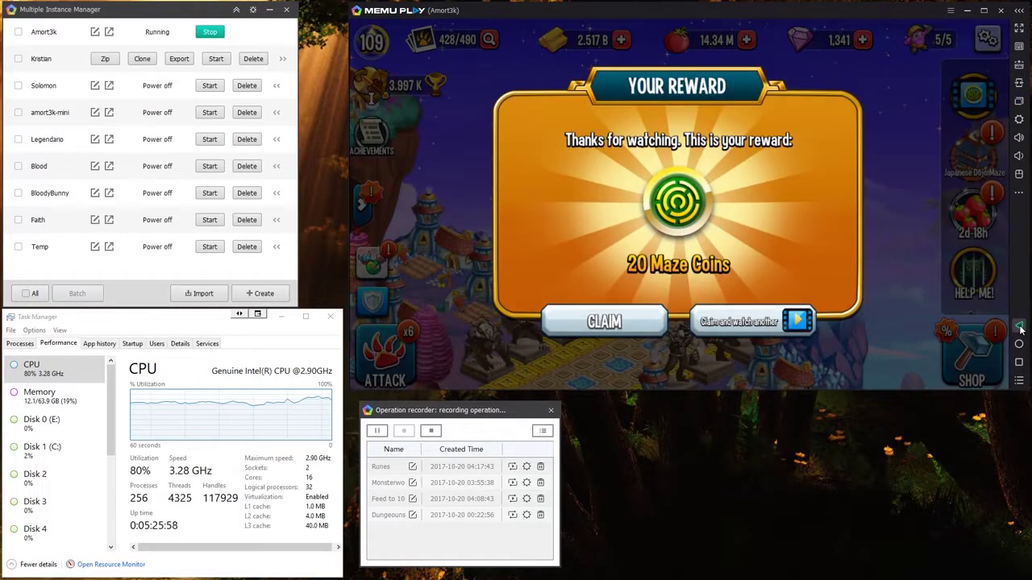
click(1020, 328)
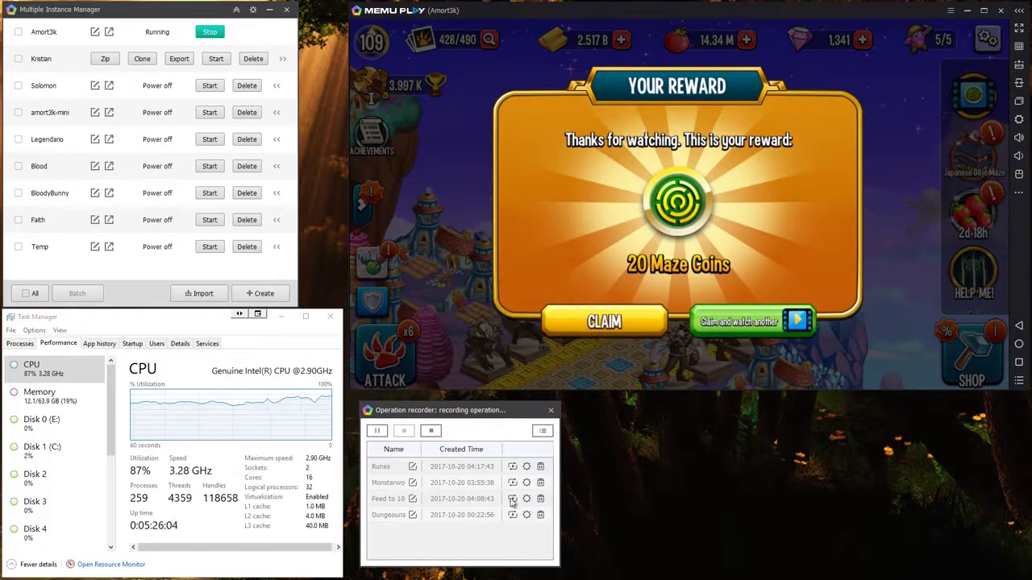
Stop recording and give My script1 0 repeat times at 1X speed.
click(433, 433)
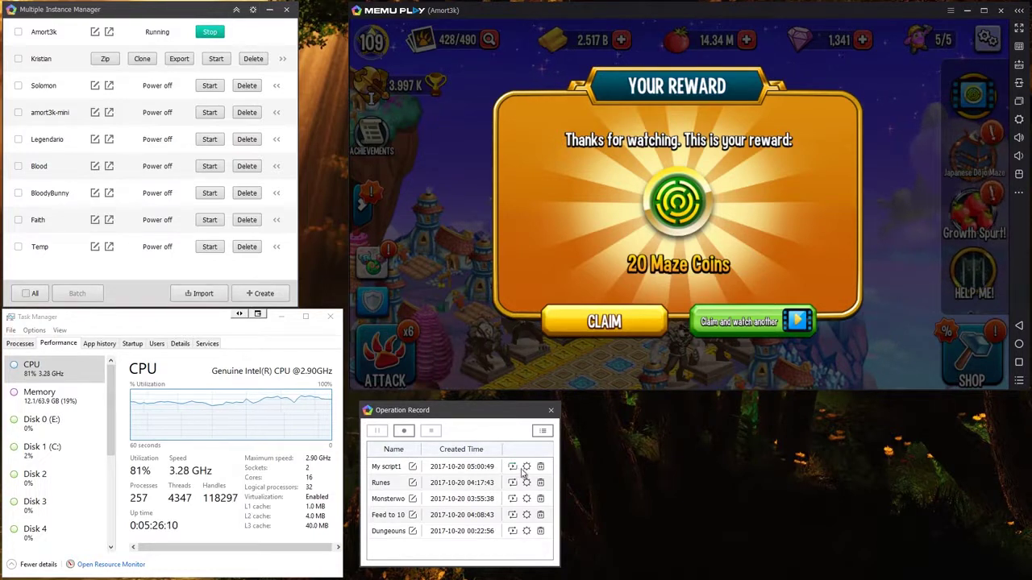
click(527, 467)
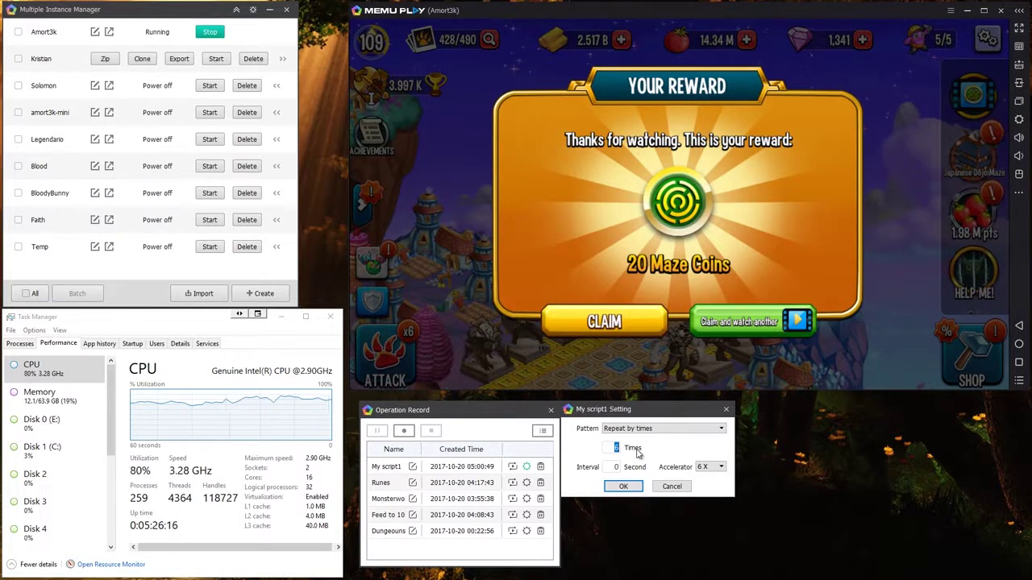
text(0)
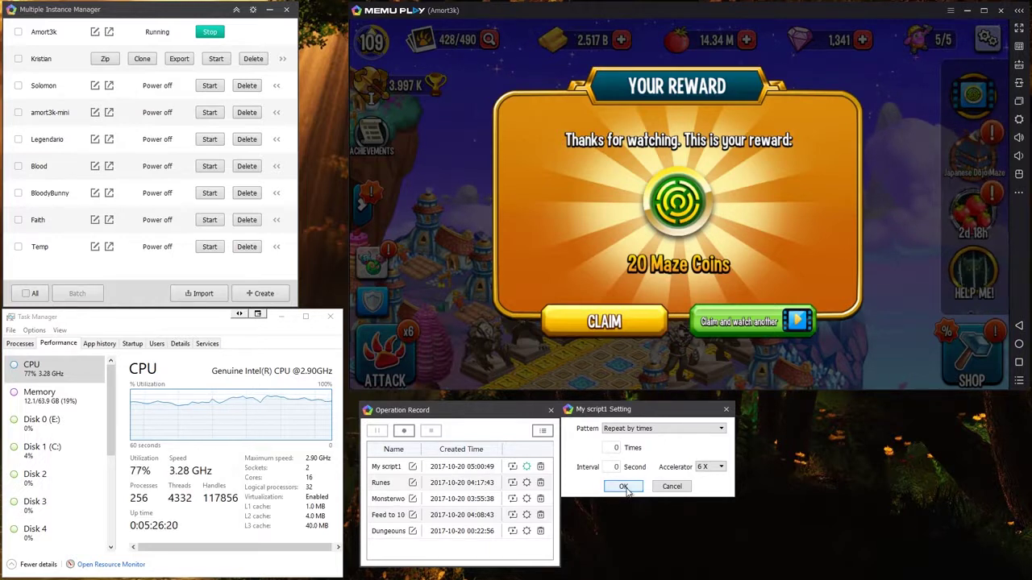
click(710, 467)
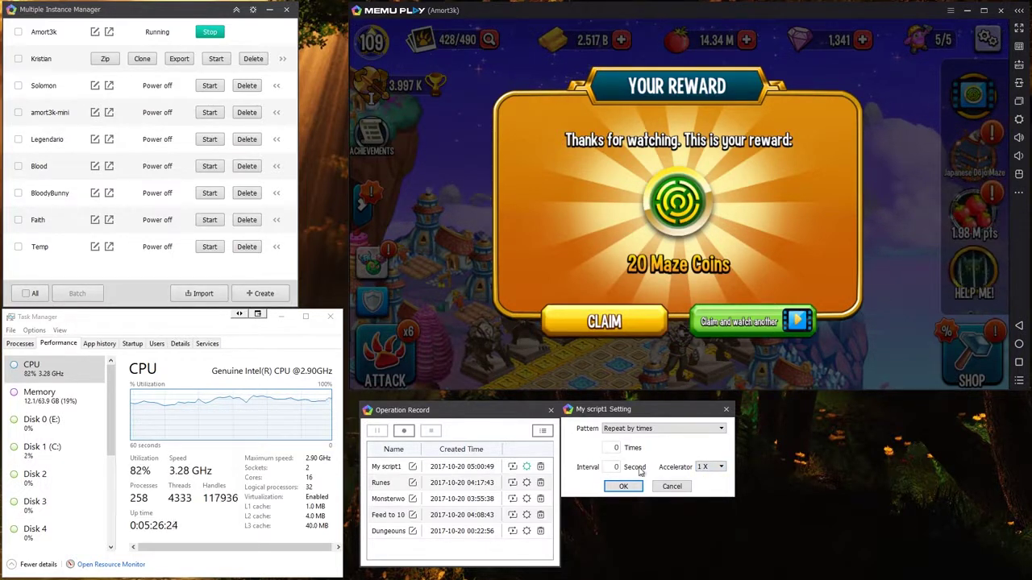
click(623, 487)
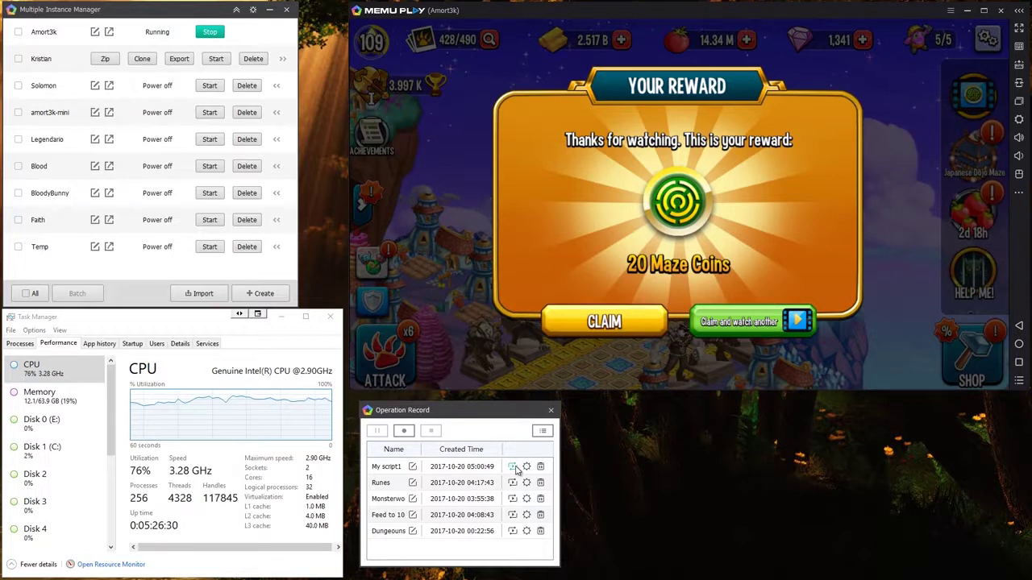
Start My script1 playing on repeat from its Operation Record row.
click(513, 467)
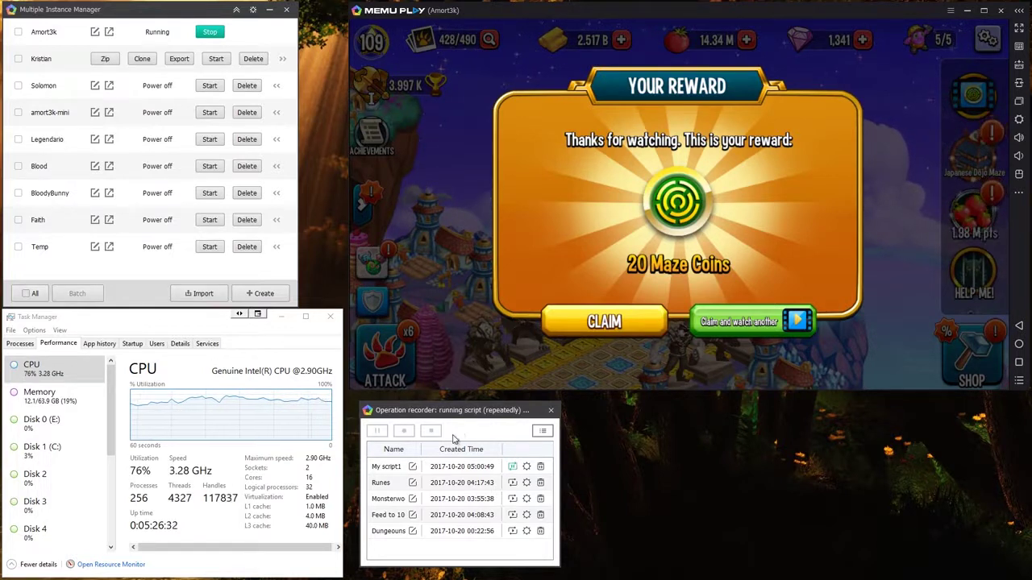